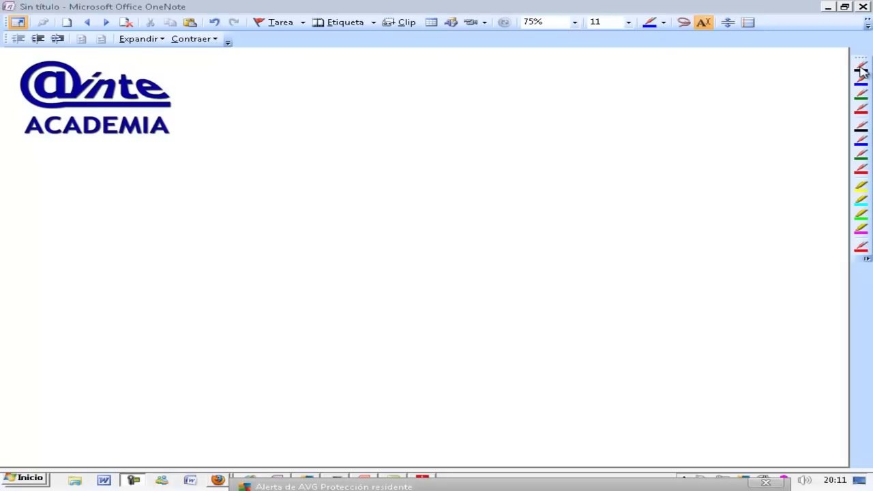
Step: Handwrite x−y≤1 and x+2y≥7 in black ink across the top of the page
left_click(861, 66)
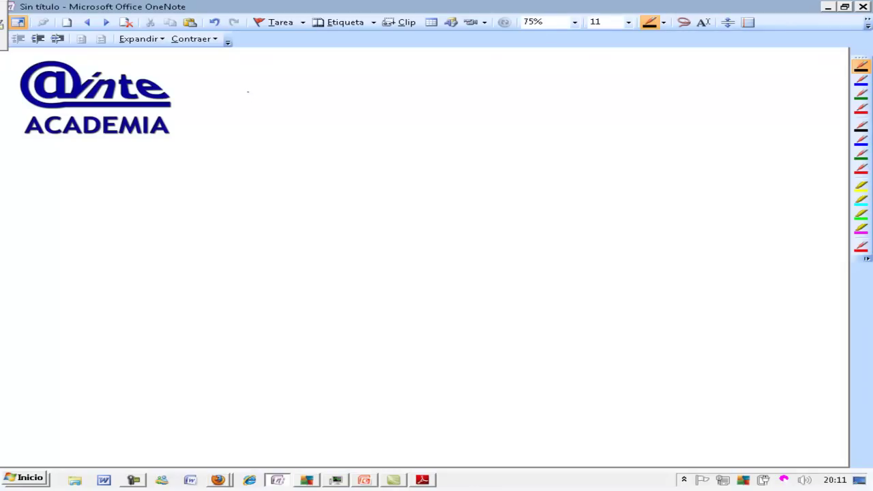
mouse_move(257, 92)
left_mouse_down()
mouse_move(249, 104)
mouse_move(282, 101)
left_mouse_up()
mouse_move(287, 90)
left_mouse_down()
mouse_move(282, 116)
mouse_move(295, 96)
mouse_move(321, 106)
left_mouse_up()
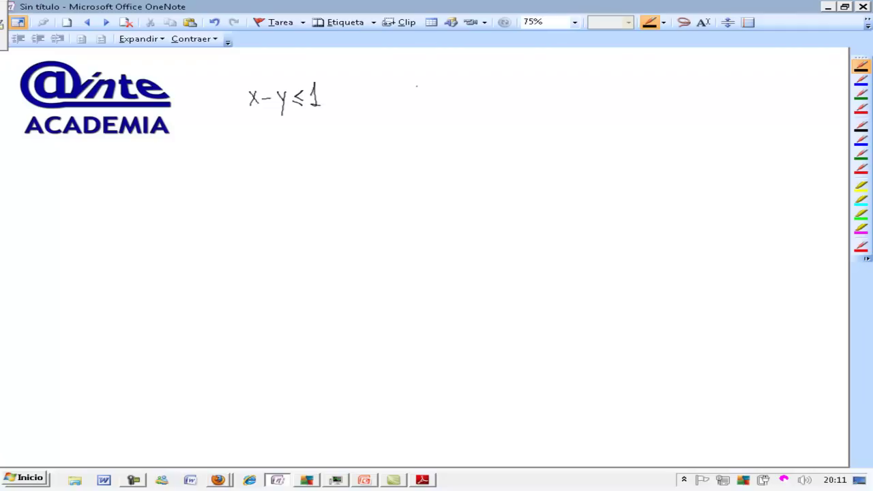
left_click_drag(402, 85, 412, 98)
mouse_move(412, 85)
left_mouse_down()
mouse_move(404, 98)
mouse_move(451, 93)
left_mouse_up()
mouse_move(455, 83)
left_mouse_down()
mouse_move(449, 107)
mouse_move(464, 93)
mouse_move(484, 97)
left_mouse_up()
left_click_drag(480, 88, 494, 87)
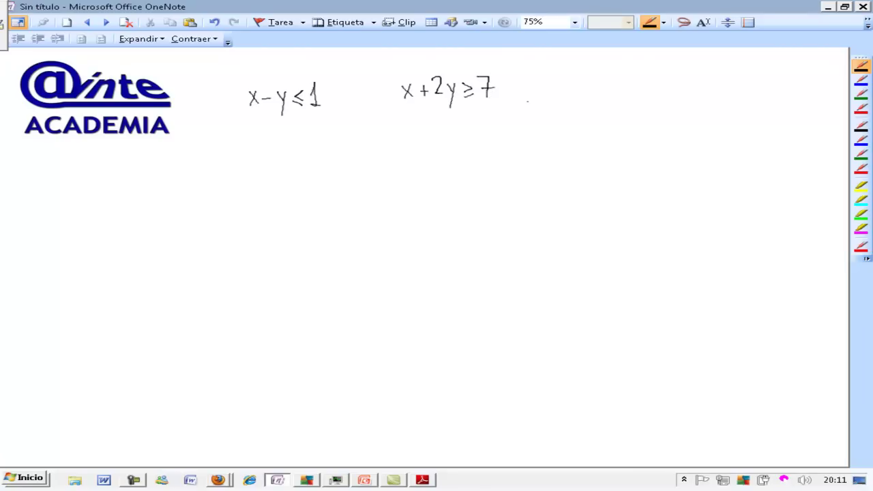
Step: Add the inequalities x≥0 and y≤5 to the right of them
mouse_move(576, 77)
left_mouse_down()
mouse_move(585, 92)
mouse_move(576, 93)
left_mouse_up()
mouse_move(590, 77)
left_mouse_down()
mouse_move(595, 89)
mouse_move(610, 87)
mouse_move(619, 67)
left_mouse_up()
left_click_drag(691, 77, 697, 84)
mouse_move(701, 78)
left_mouse_down()
mouse_move(696, 104)
mouse_move(714, 88)
left_mouse_up()
mouse_move(706, 91)
left_mouse_down()
mouse_move(732, 72)
mouse_move(724, 92)
left_mouse_up()
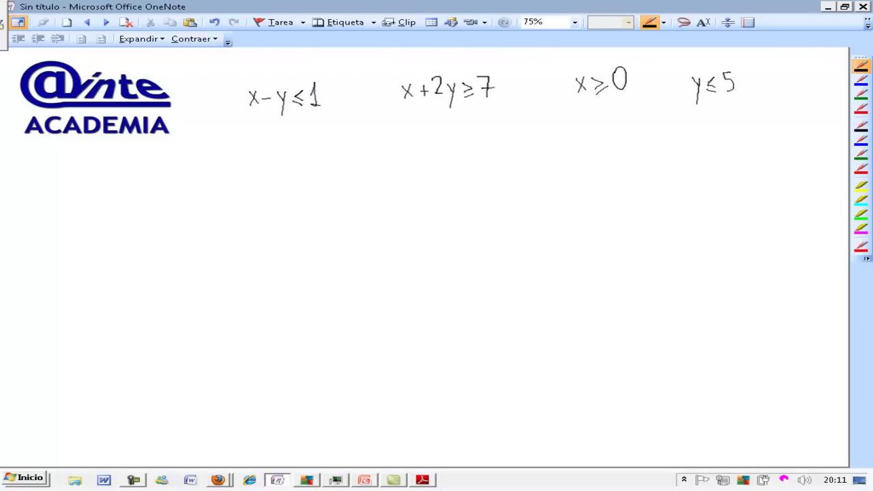
left_click(861, 80)
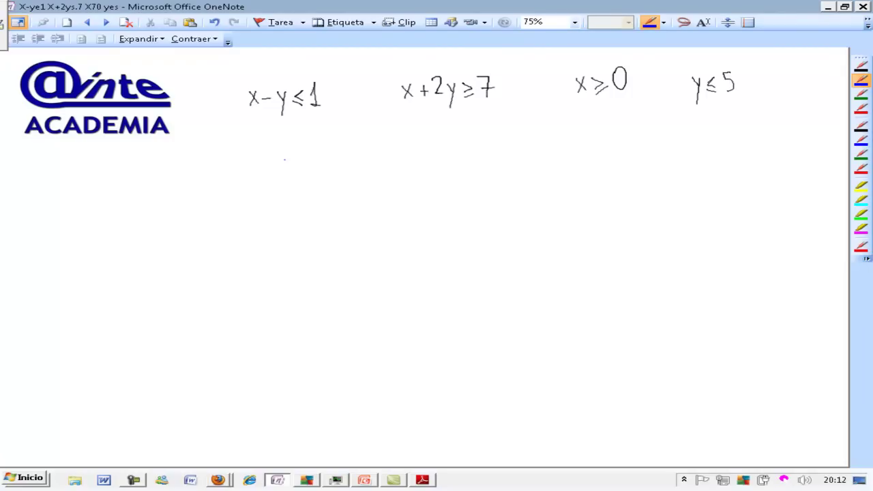
Step: In blue ink, rewrite x−y≤1 as x−y=1 and then y=x−1 beneath it
left_click(861, 66)
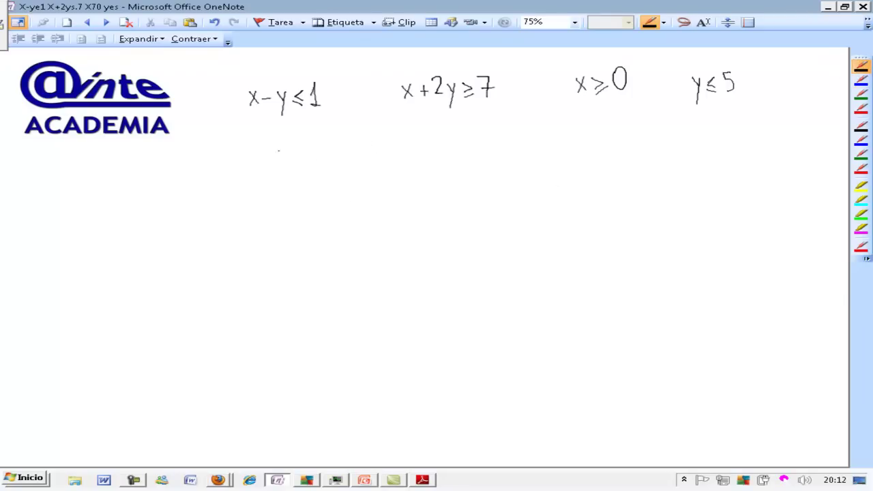
left_click(861, 80)
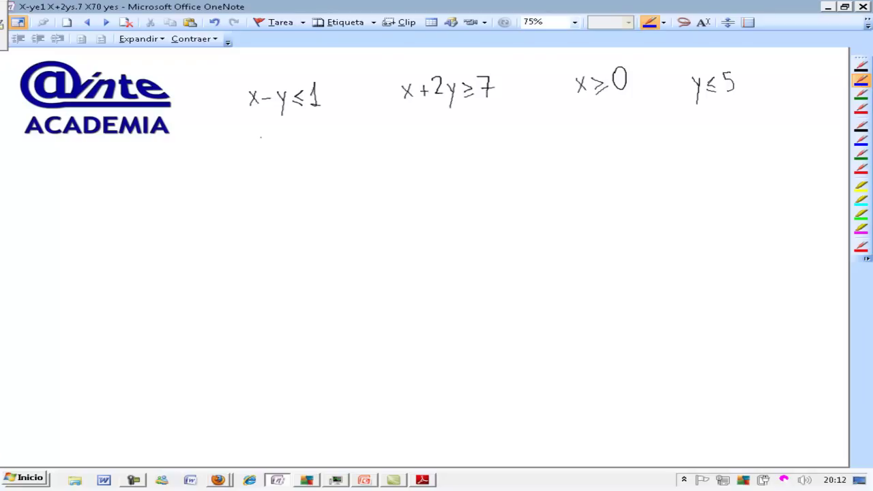
left_click_drag(254, 137, 263, 148)
mouse_move(263, 136)
left_mouse_down()
mouse_move(254, 148)
mouse_move(286, 144)
left_mouse_up()
mouse_move(291, 133)
left_mouse_down()
mouse_move(287, 160)
mouse_move(306, 138)
mouse_move(315, 145)
left_mouse_up()
left_click_drag(312, 146, 323, 144)
mouse_move(257, 172)
left_mouse_down()
mouse_move(262, 195)
mouse_move(282, 180)
left_mouse_up()
mouse_move(285, 172)
left_mouse_down()
mouse_move(294, 180)
mouse_move(287, 181)
left_mouse_up()
left_click_drag(300, 176, 314, 181)
left_click_drag(310, 182, 321, 182)
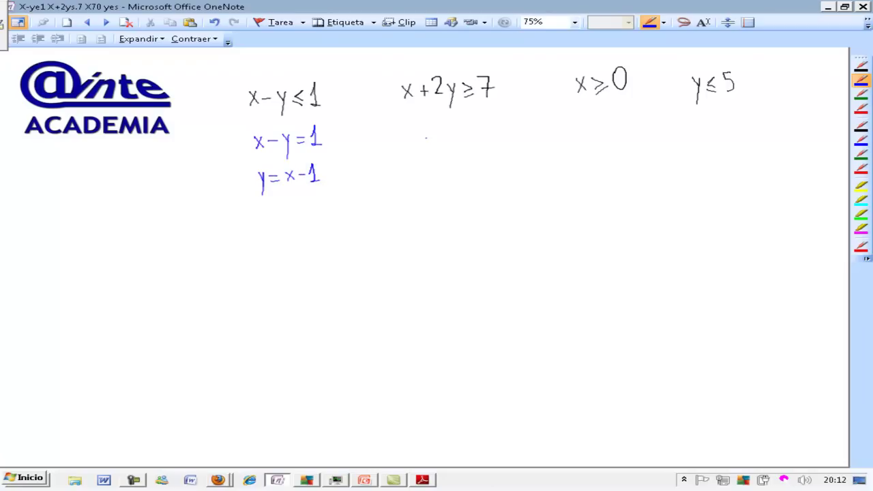
Step: Under x+2y≥7, write 2y≥7−x
left_click_drag(422, 129, 440, 139)
mouse_move(444, 133)
left_mouse_down()
mouse_move(438, 151)
mouse_move(474, 139)
left_mouse_up()
left_click_drag(472, 132, 496, 130)
mouse_move(499, 125)
left_mouse_down()
mouse_move(509, 135)
mouse_move(500, 135)
left_mouse_up()
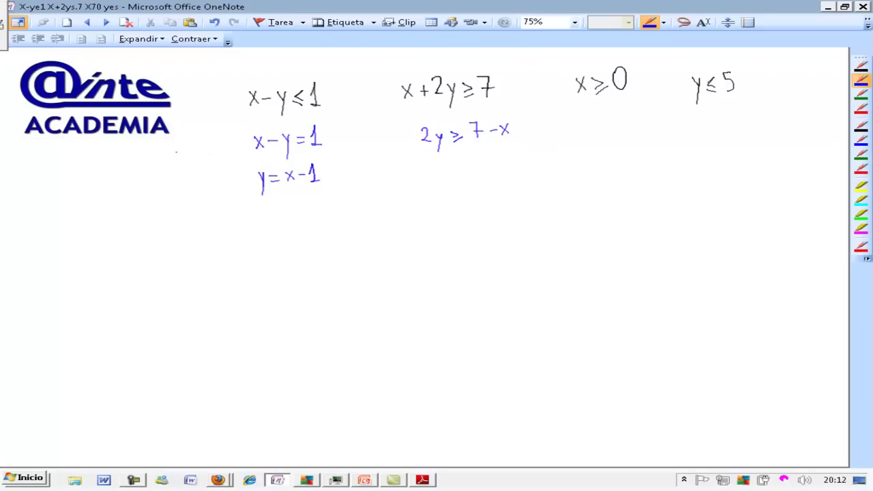
Step: Write x−1≤y to the left, then y≥x−1 beneath it
left_click_drag(176, 141, 183, 154)
mouse_move(182, 141)
left_mouse_down()
mouse_move(176, 155)
mouse_move(195, 146)
left_mouse_up()
left_click_drag(197, 141, 202, 155)
left_click_drag(198, 152, 228, 147)
left_click_drag(231, 139, 228, 161)
mouse_move(181, 174)
left_mouse_down()
mouse_move(187, 195)
mouse_move(194, 183)
mouse_move(206, 184)
left_mouse_up()
left_click_drag(208, 173, 210, 186)
left_click_drag(219, 177, 236, 186)
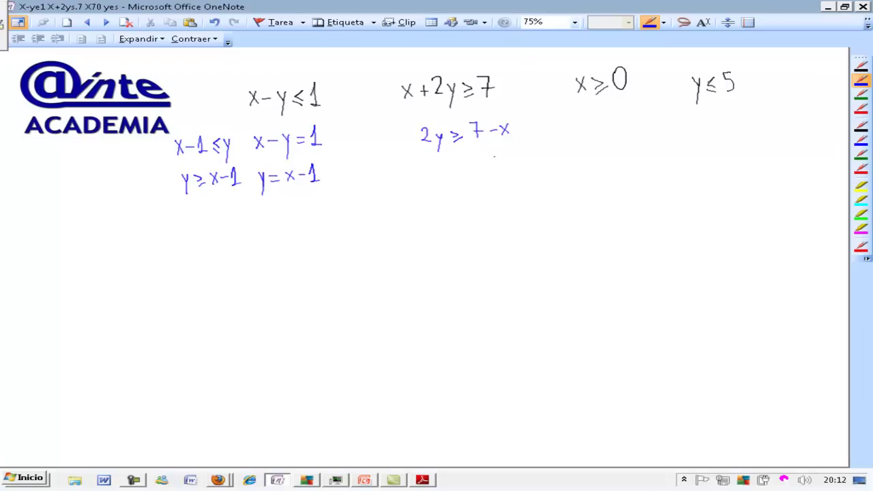
Step: Finish the second inequality as y≥(7−x)/2 under 2y≥7−x
left_click_drag(436, 164, 441, 172)
mouse_move(446, 162)
left_mouse_down()
mouse_move(443, 184)
mouse_move(501, 157)
left_mouse_up()
left_click_drag(503, 152, 512, 164)
left_click_drag(511, 152, 503, 182)
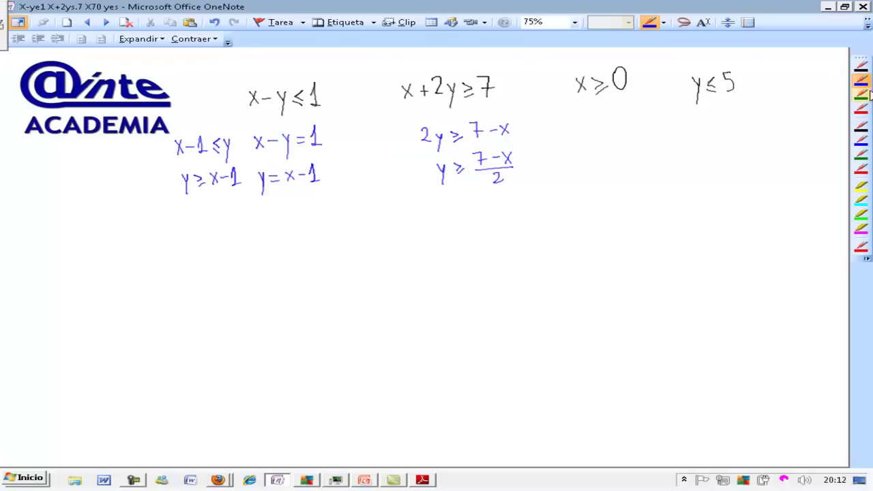
Step: In black, draw an x|y table for y=x−1 with rows (0,−1), (1,0), (2,1)
left_click(861, 66)
left_click_drag(221, 209, 231, 220)
mouse_move(231, 208)
left_mouse_down()
mouse_move(221, 219)
mouse_move(242, 285)
mouse_move(252, 212)
mouse_move(254, 223)
mouse_move(269, 219)
mouse_move(228, 233)
mouse_move(263, 240)
mouse_move(255, 234)
left_mouse_up()
mouse_move(257, 228)
left_mouse_down()
mouse_move(261, 240)
mouse_move(273, 239)
left_mouse_up()
mouse_move(225, 252)
left_mouse_down()
mouse_move(229, 264)
mouse_move(257, 250)
left_mouse_up()
left_click_drag(242, 280, 242, 309)
mouse_move(220, 270)
left_mouse_down()
mouse_move(273, 266)
mouse_move(230, 287)
mouse_move(260, 292)
mouse_move(243, 327)
left_mouse_up()
left_click_drag(227, 294, 269, 291)
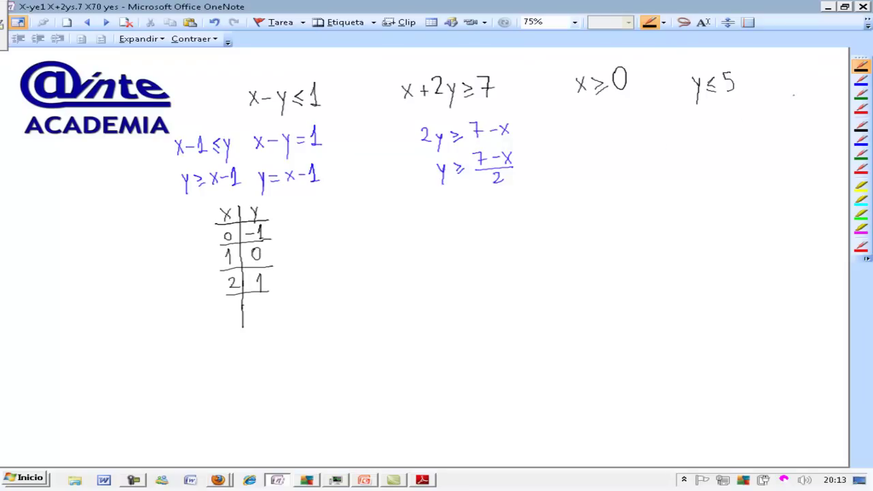
Step: Start the table for y=(7−x)/2 with (0, 3'5) and draw the graph's vertical axis
left_click_drag(445, 196, 455, 207)
mouse_move(456, 197)
left_mouse_down()
mouse_move(449, 211)
mouse_move(469, 289)
mouse_move(475, 209)
mouse_move(487, 207)
mouse_move(455, 219)
mouse_move(491, 232)
mouse_move(477, 228)
mouse_move(485, 219)
left_mouse_up()
mouse_move(490, 213)
left_mouse_down()
mouse_move(498, 212)
mouse_move(491, 230)
mouse_move(454, 260)
mouse_move(499, 261)
mouse_move(482, 245)
left_mouse_up()
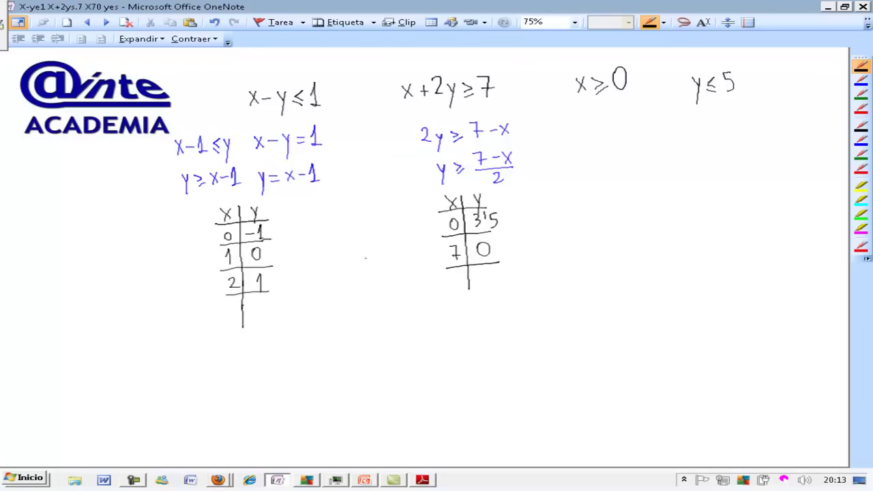
left_click_drag(639, 210, 643, 416)
Step: Draw a straight horizontal axis and extend both axes
left_click_drag(539, 302, 786, 281)
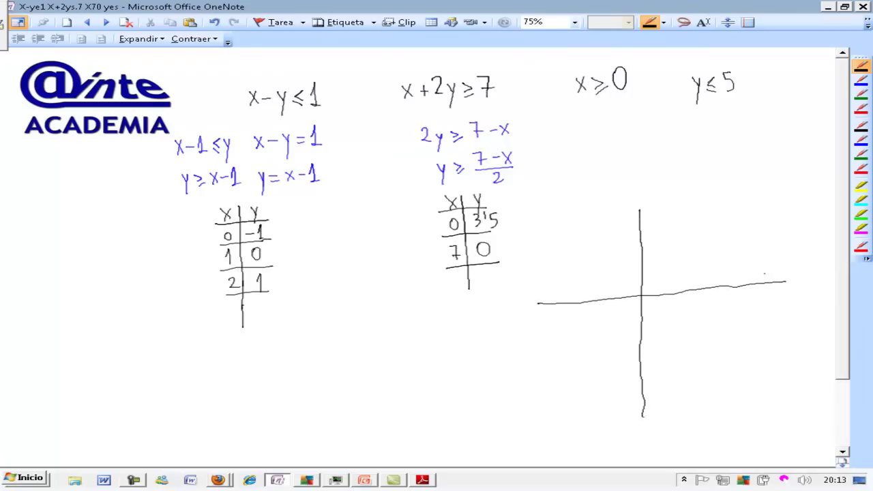
key("ctrl+z")
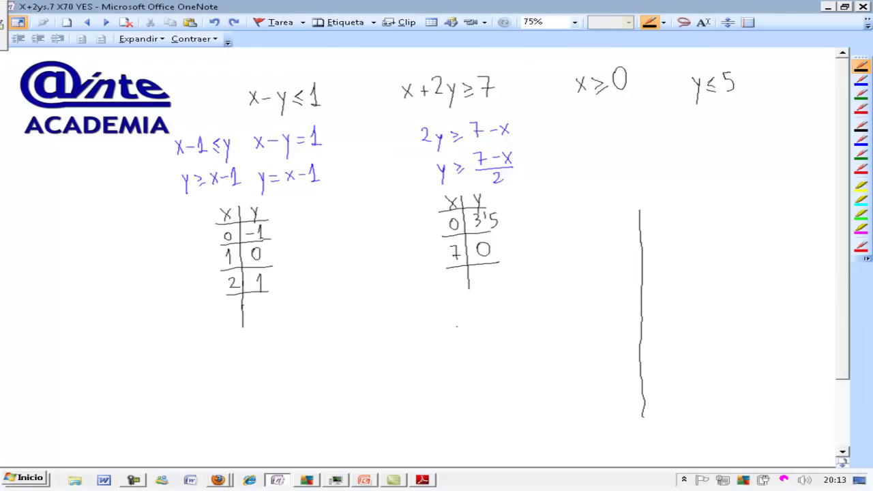
left_click_drag(533, 312, 795, 315)
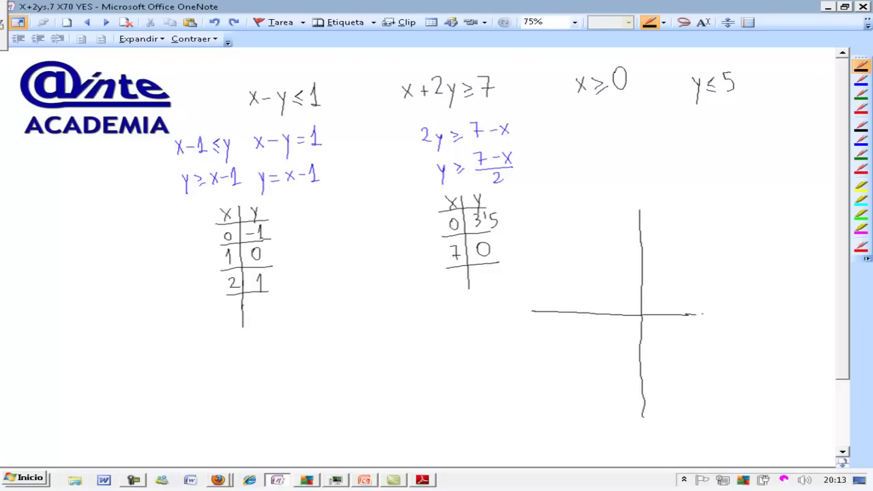
left_click_drag(638, 188, 640, 224)
left_click_drag(792, 316, 815, 314)
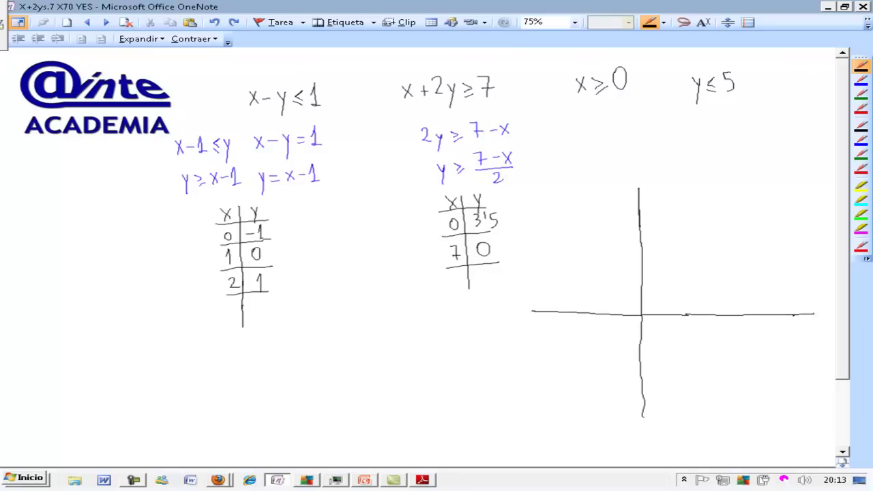
left_click_drag(638, 179, 640, 202)
Step: In red, underline x≥0 and mark arrows along the vertical axis
left_click(861, 108)
left_click_drag(575, 97, 640, 99)
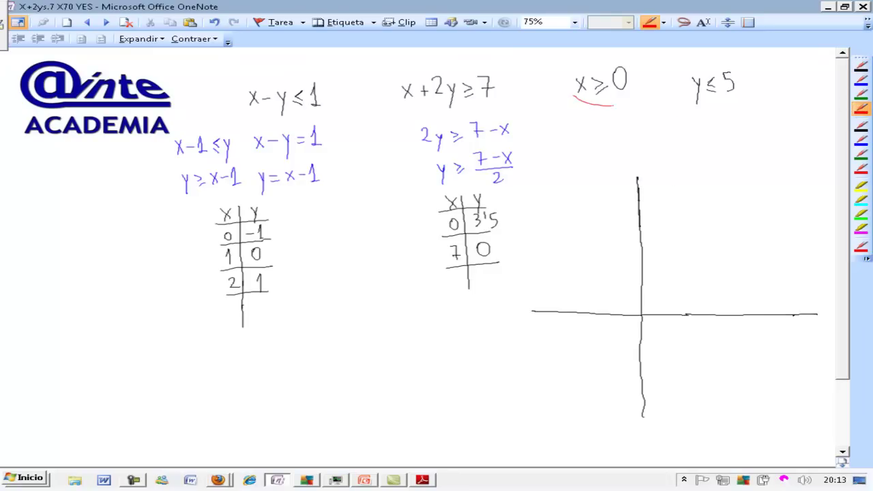
mouse_move(638, 189)
left_mouse_down()
mouse_move(650, 186)
mouse_move(652, 267)
left_mouse_up()
mouse_move(641, 277)
left_mouse_down()
mouse_move(651, 277)
mouse_move(652, 297)
left_mouse_up()
Step: In green, underline y≤5 and draw the line y=5 with downward arrows
left_click(861, 94)
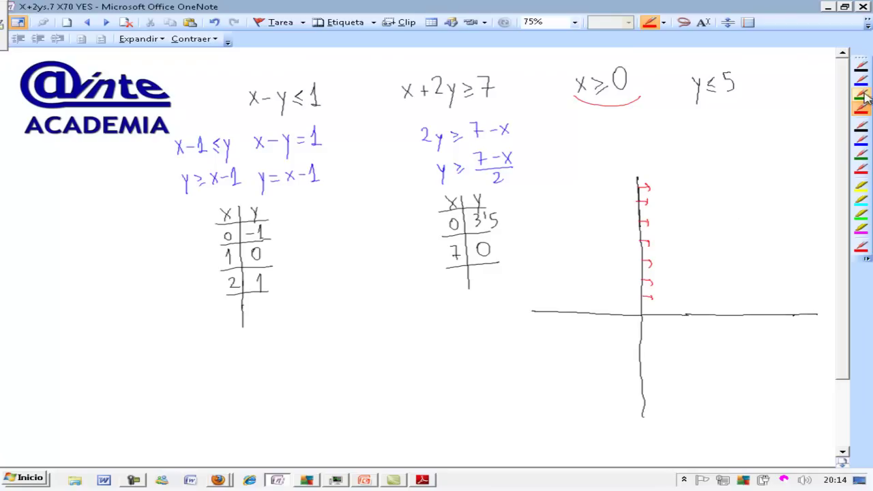
left_click_drag(686, 94, 743, 97)
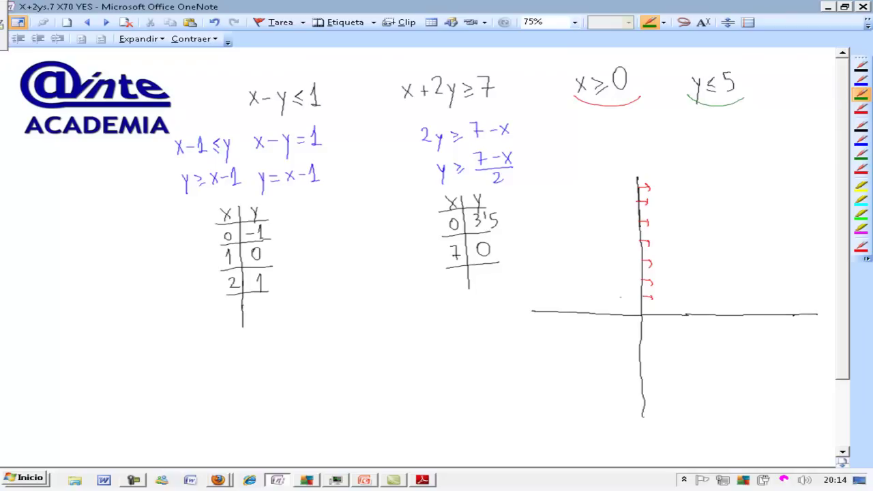
left_click_drag(647, 223, 812, 215)
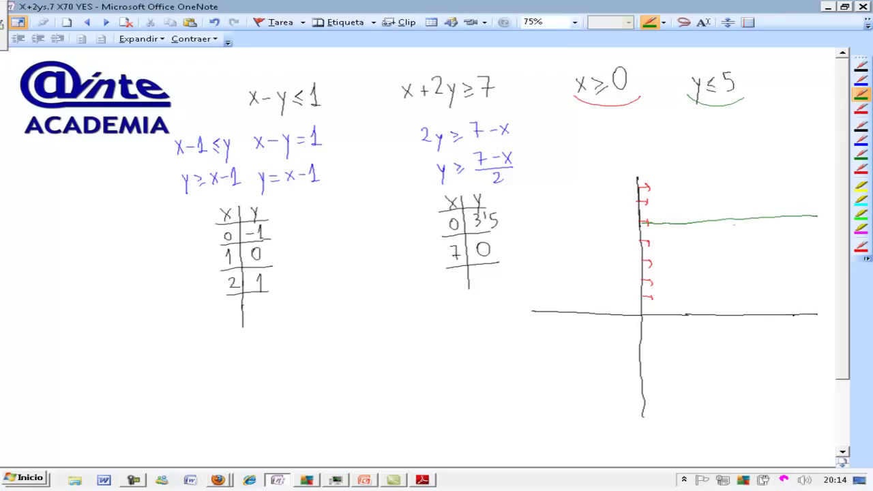
mouse_move(666, 224)
left_mouse_down()
mouse_move(666, 233)
mouse_move(775, 230)
left_mouse_up()
left_click_drag(772, 226, 799, 226)
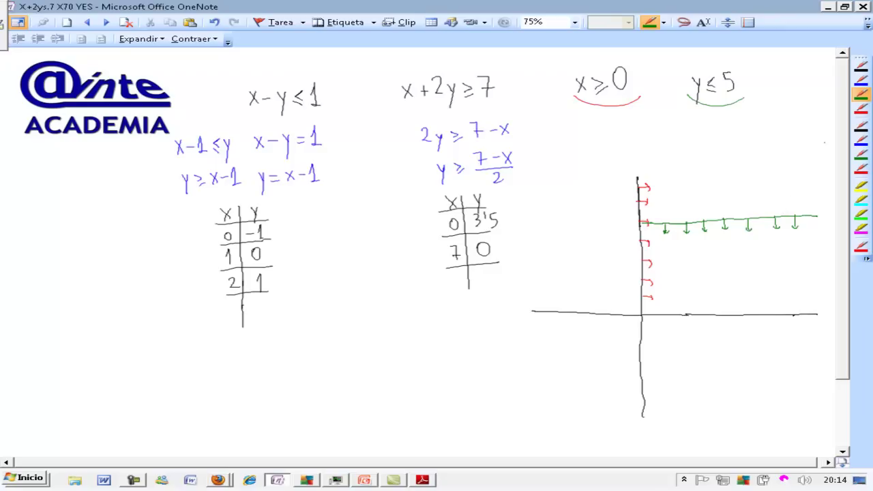
Step: Tick off the first value table in blue and mark units along the x-axis in black
left_click(861, 140)
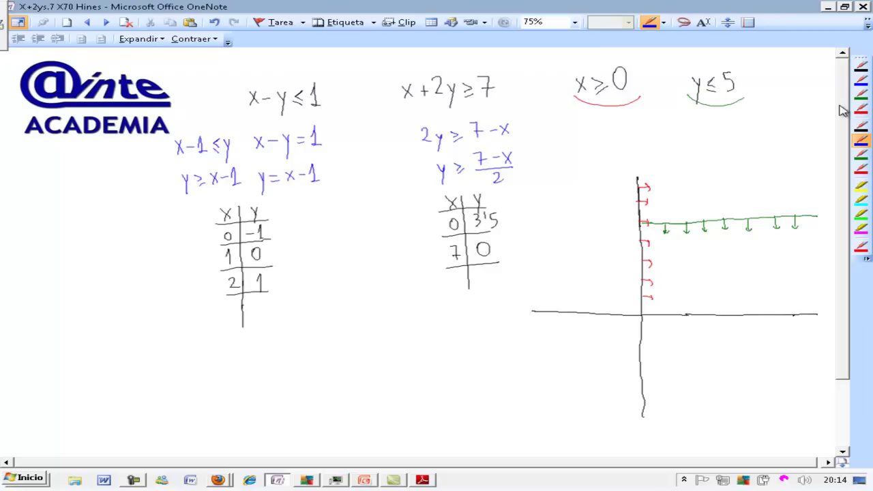
left_click(861, 80)
left_click_drag(275, 309, 292, 292)
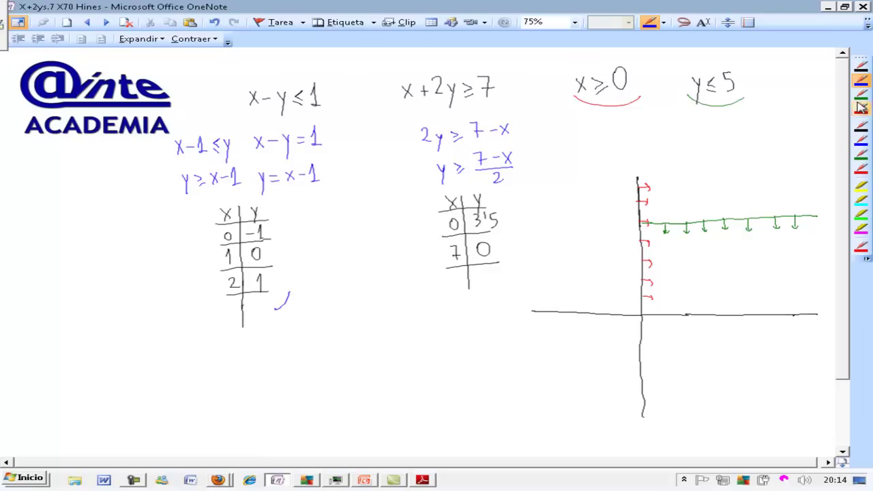
left_click(861, 66)
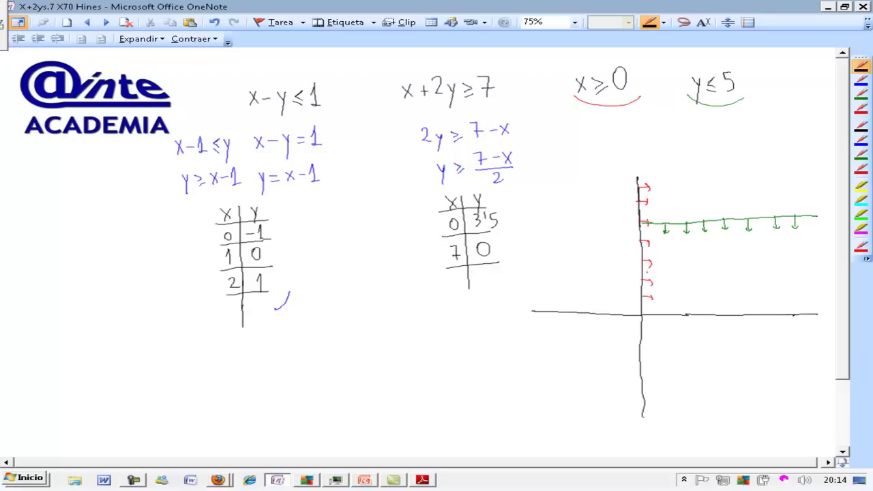
left_click_drag(660, 311, 681, 318)
mouse_move(600, 311)
left_mouse_down()
mouse_move(600, 318)
mouse_move(573, 316)
left_mouse_up()
Step: Draw the blue line y=x−1 through (0,−1), (1,0) and (2,1)
left_click(862, 80)
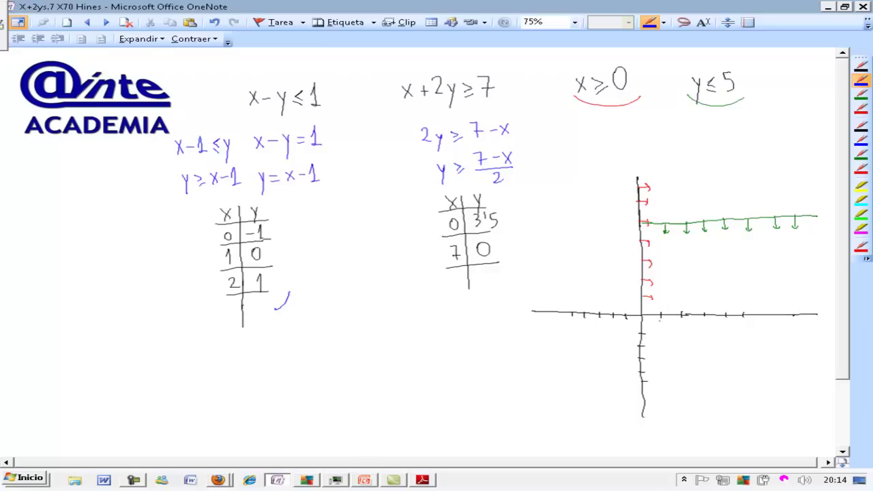
left_click_drag(639, 333, 664, 316)
left_click(683, 297)
left_click_drag(642, 333, 813, 164)
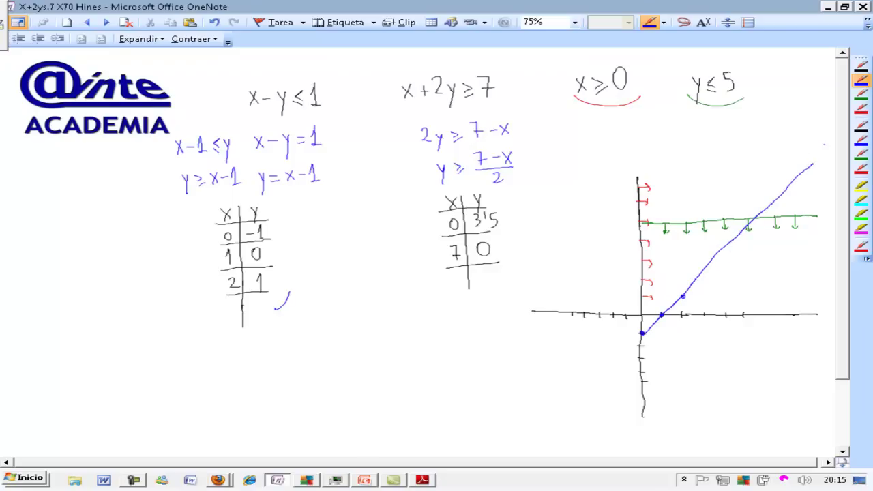
Step: Add short hatch ticks along the length of the blue line
left_click(861, 66)
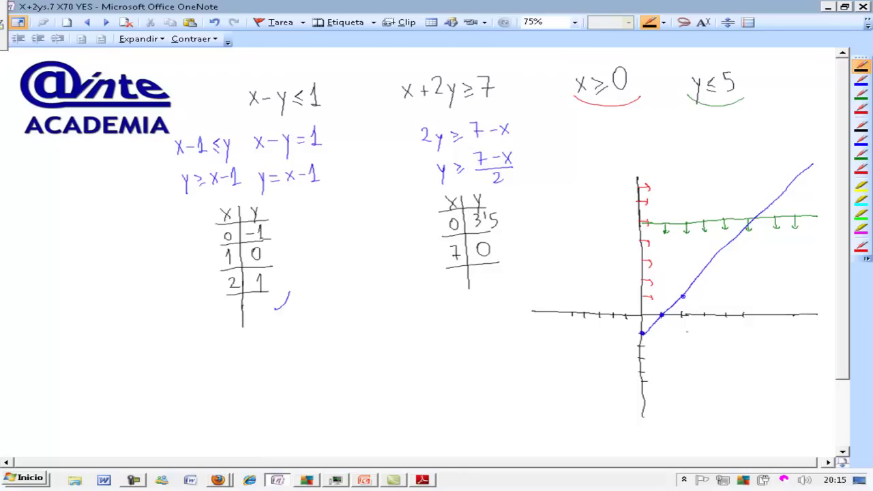
left_click(861, 80)
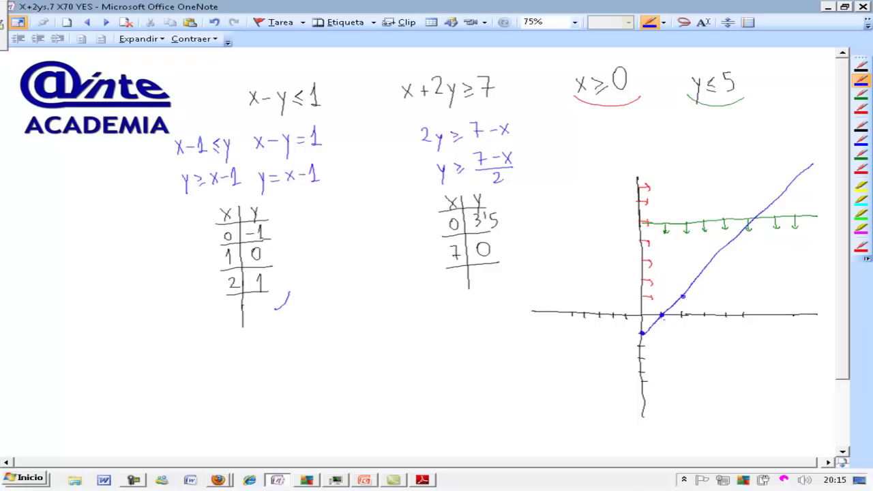
left_click_drag(645, 326, 653, 327)
left_click_drag(657, 315, 678, 294)
left_click_drag(688, 286, 693, 282)
left_click_drag(724, 245, 731, 242)
left_click_drag(781, 194, 786, 187)
left_click(861, 66)
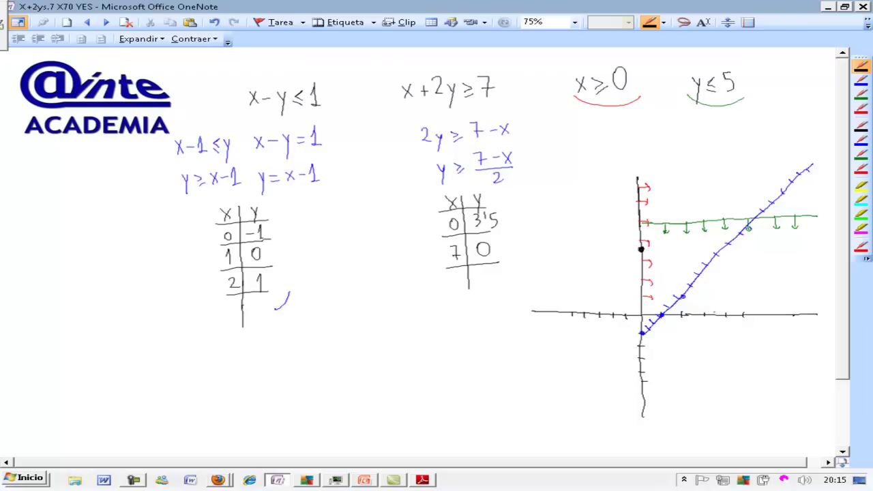
Step: Join (0, 3'5) to x=7 in black, hatch its upper side, and mark the region under y=5
left_click_drag(779, 311, 779, 318)
left_click_drag(641, 249, 780, 316)
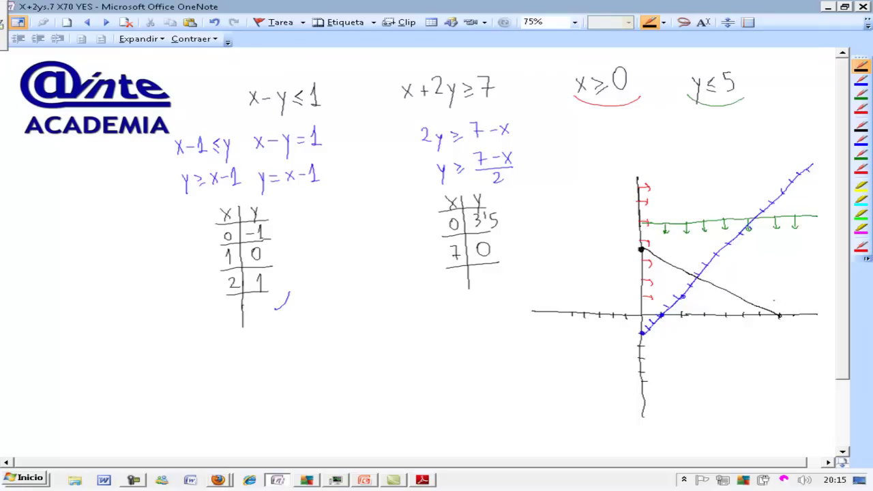
mouse_move(652, 243)
left_mouse_down()
mouse_move(647, 253)
mouse_move(662, 265)
left_mouse_up()
left_click_drag(677, 258, 675, 270)
mouse_move(693, 261)
left_mouse_down()
mouse_move(685, 271)
mouse_move(713, 285)
left_mouse_up()
mouse_move(733, 279)
left_mouse_down()
mouse_move(723, 288)
mouse_move(730, 292)
left_mouse_up()
mouse_move(752, 289)
left_mouse_down()
mouse_move(737, 298)
mouse_move(750, 306)
left_mouse_up()
left_click_drag(770, 300, 760, 307)
mouse_move(657, 233)
left_mouse_down()
mouse_move(696, 243)
mouse_move(716, 236)
left_mouse_up()
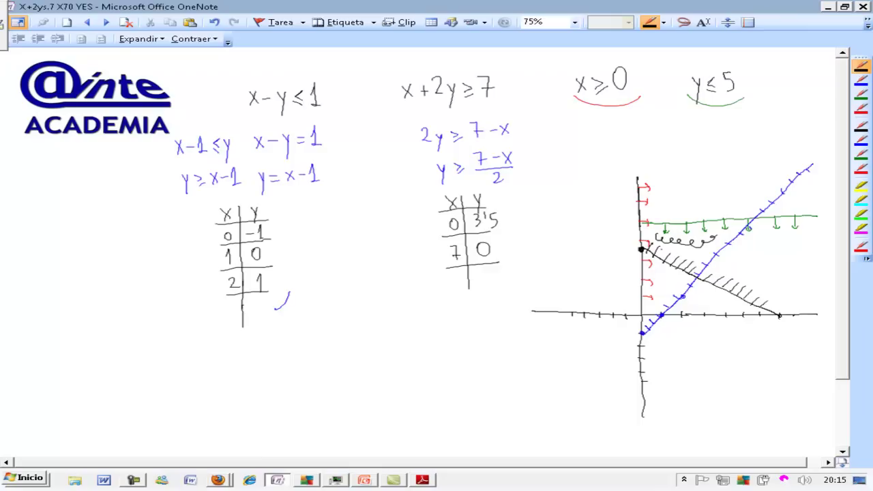
Step: Label point (0, 3'5) as A and write A(0, 3'5) below the tables
left_click_drag(620, 260, 628, 253)
left_click_drag(120, 372, 130, 372)
mouse_move(121, 366)
left_mouse_down()
mouse_move(149, 379)
mouse_move(159, 354)
mouse_move(175, 373)
mouse_move(201, 353)
mouse_move(209, 364)
left_mouse_up()
left_click_drag(213, 348, 221, 370)
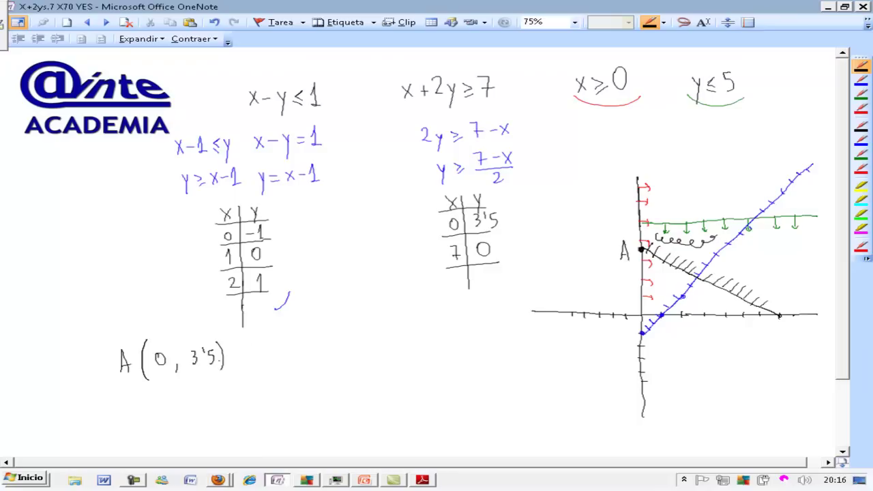
Step: Label B at (0, 5), write B(0,5), and label the blue–green intersection C
left_click_drag(624, 212, 626, 225)
mouse_move(122, 393)
left_mouse_down()
mouse_move(122, 412)
mouse_move(145, 414)
mouse_move(160, 395)
left_mouse_up()
mouse_move(177, 402)
left_mouse_down()
mouse_move(177, 412)
mouse_move(192, 391)
mouse_move(184, 407)
left_mouse_up()
left_click_drag(196, 384, 198, 410)
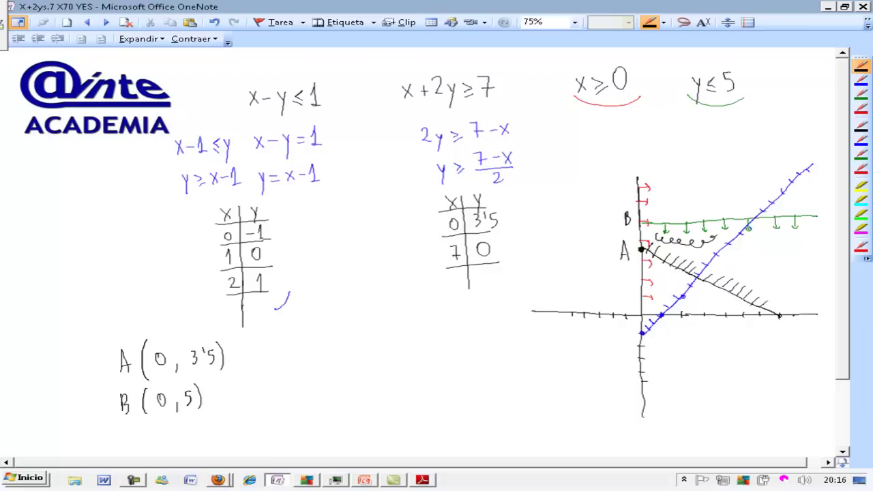
left_click_drag(755, 201, 754, 208)
left_click(862, 81)
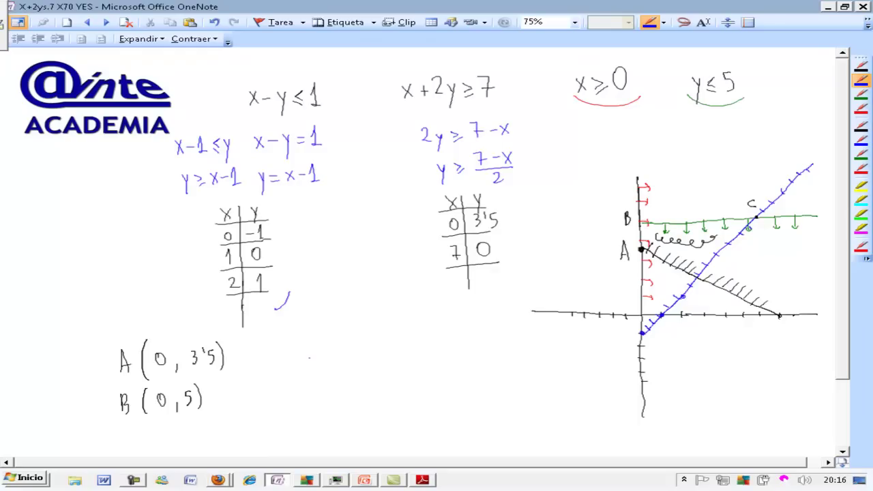
Step: Write the working y=x−1, y=5, giving 5=x−1 and x=6
left_click(862, 65)
left_click_drag(134, 434, 136, 449)
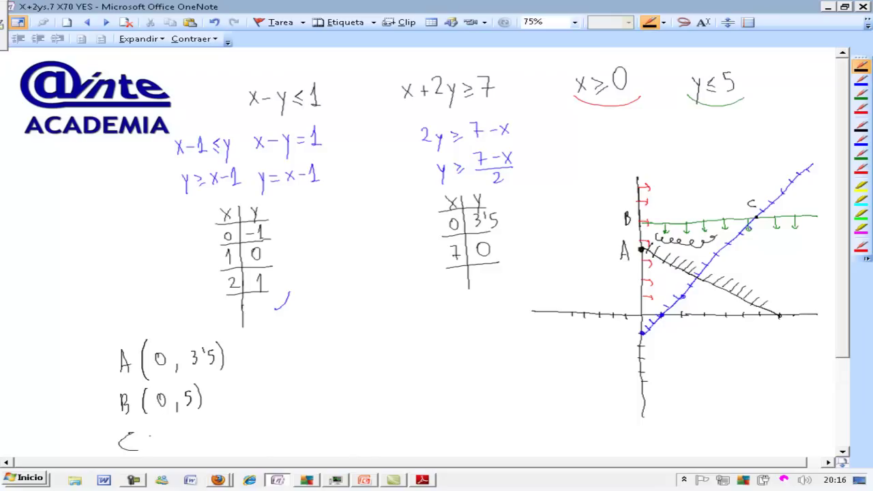
mouse_move(258, 428)
left_mouse_down()
mouse_move(265, 449)
mouse_move(280, 433)
mouse_move(296, 441)
mouse_move(288, 441)
left_mouse_up()
left_click_drag(300, 435, 306, 435)
mouse_move(309, 426)
left_mouse_down()
mouse_move(312, 435)
mouse_move(341, 432)
left_mouse_up()
mouse_move(344, 426)
left_mouse_down()
mouse_move(340, 444)
mouse_move(438, 427)
left_mouse_up()
left_click(375, 428)
mouse_move(441, 422)
left_mouse_down()
mouse_move(442, 433)
mouse_move(469, 430)
left_mouse_up()
left_click_drag(469, 423, 464, 430)
left_click_drag(470, 425, 473, 425)
left_click_drag(474, 422, 472, 431)
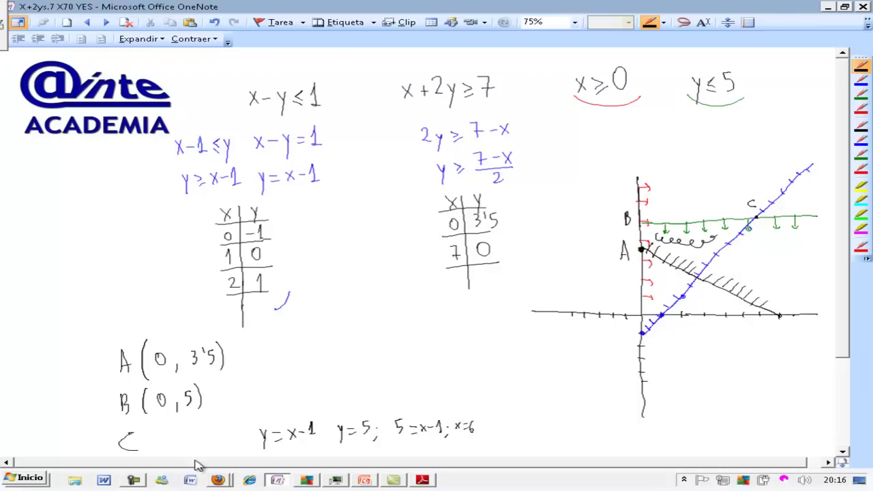
Step: Record C(6,5) and dot the black–blue intersection on the graph
mouse_move(153, 427)
left_mouse_down()
mouse_move(150, 448)
mouse_move(160, 438)
mouse_move(171, 448)
left_mouse_up()
left_click(172, 441)
left_click_drag(186, 430, 181, 444)
left_click_drag(188, 426, 188, 446)
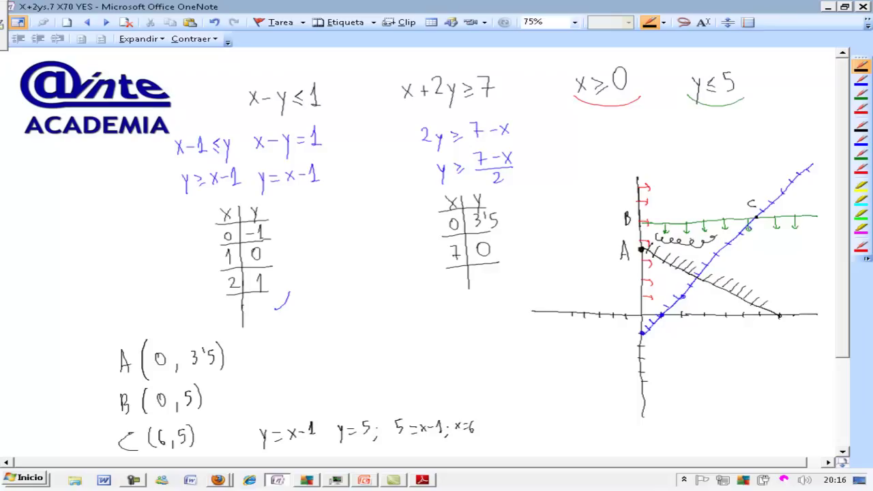
left_click(698, 276)
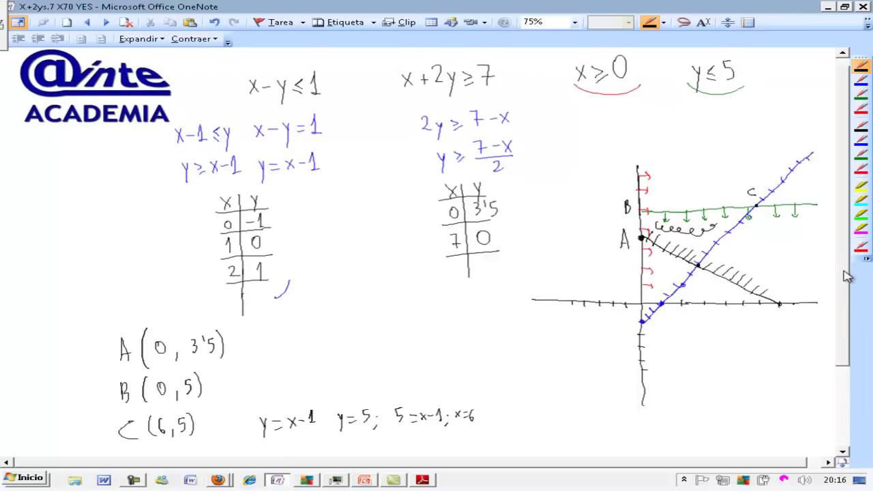
Step: Start vertex D's entry as D( , ) and write its lines y = x−1 and y = (7−x)/2
left_click_drag(848, 266, 849, 286)
mouse_move(126, 438)
left_mouse_down()
mouse_move(127, 454)
mouse_move(181, 456)
left_mouse_up()
left_click_drag(204, 427, 205, 453)
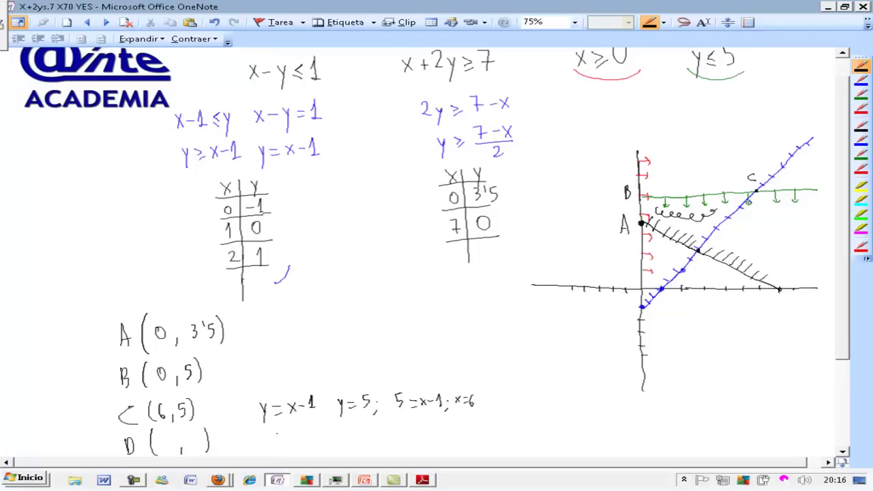
mouse_move(275, 427)
left_mouse_down()
mouse_move(280, 449)
mouse_move(297, 432)
left_mouse_up()
left_click_drag(287, 438, 303, 441)
mouse_move(312, 434)
left_mouse_down()
mouse_move(362, 445)
mouse_move(379, 432)
left_mouse_up()
left_click_drag(371, 437, 404, 432)
left_click_drag(408, 427, 410, 433)
mouse_move(383, 439)
left_mouse_down()
mouse_move(416, 438)
mouse_move(406, 449)
left_mouse_up()
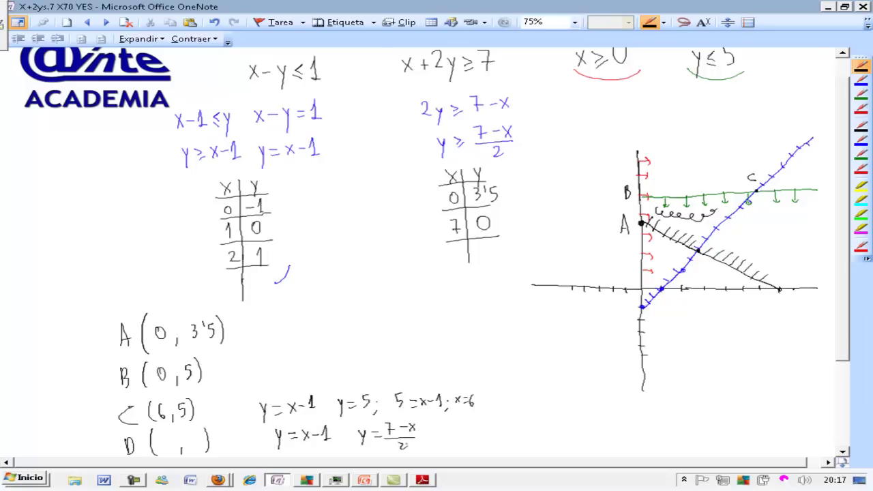
Step: Equate x−1 = (7−x)/2 and clear the fraction to get 2x−2 = 7−x
left_click_drag(455, 423, 464, 435)
left_click_drag(464, 423, 456, 435)
left_click_drag(466, 429, 506, 431)
left_click_drag(506, 425, 530, 429)
mouse_move(529, 419)
left_mouse_down()
mouse_move(518, 429)
mouse_move(531, 432)
mouse_move(521, 446)
left_mouse_up()
left_click_drag(556, 421, 578, 431)
mouse_move(577, 421)
left_mouse_down()
mouse_move(569, 431)
mouse_move(588, 425)
left_mouse_up()
mouse_move(590, 419)
left_mouse_down()
mouse_move(621, 432)
mouse_move(660, 426)
left_mouse_up()
mouse_move(660, 417)
left_mouse_down()
mouse_move(652, 426)
mouse_move(672, 417)
left_mouse_up()
mouse_move(663, 421)
left_mouse_down()
mouse_move(711, 420)
mouse_move(702, 420)
left_mouse_up()
Step: Simplify to 3x = 9, x = 3 and fill in D(3,2)
left_click_drag(715, 415, 728, 414)
left_click_drag(715, 419, 756, 419)
mouse_move(756, 411)
left_mouse_down()
mouse_move(749, 419)
mouse_move(766, 413)
left_mouse_up()
left_click_drag(768, 408, 770, 420)
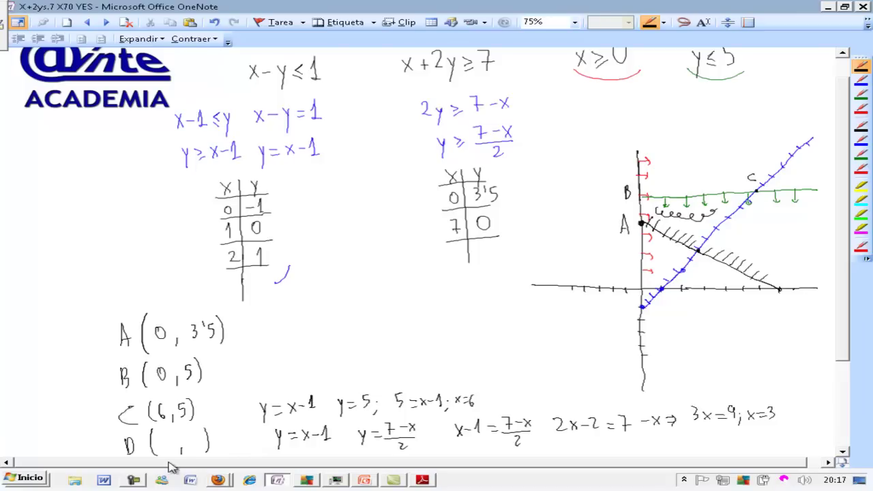
mouse_move(162, 434)
left_mouse_down()
mouse_move(166, 449)
mouse_move(200, 448)
left_mouse_up()
Step: Below the working, relist vertices A(0, 3'5) and B(0,5)
left_click_drag(850, 292, 854, 373)
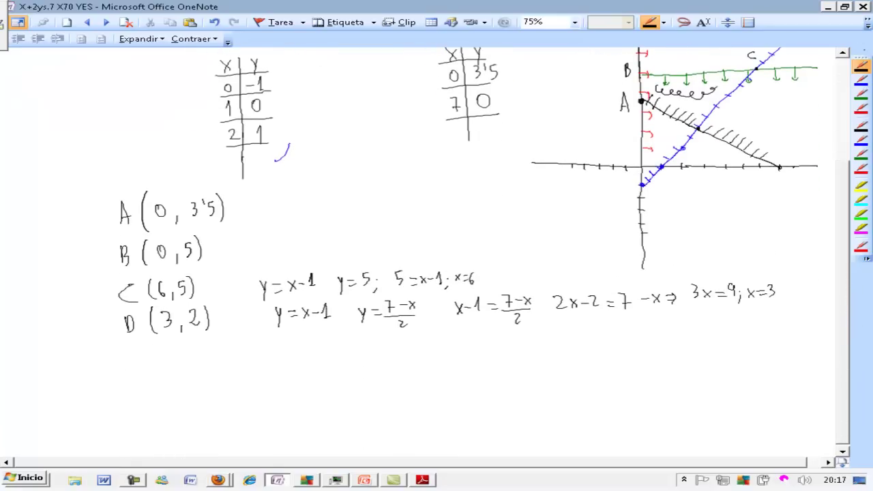
mouse_move(118, 378)
left_mouse_down()
mouse_move(129, 370)
mouse_move(143, 382)
left_mouse_up()
mouse_move(154, 362)
left_mouse_down()
mouse_move(163, 384)
mouse_move(182, 364)
left_mouse_up()
left_click_drag(197, 358, 191, 376)
left_click_drag(199, 353, 200, 381)
mouse_move(124, 396)
left_mouse_down()
mouse_move(124, 413)
mouse_move(142, 415)
mouse_move(157, 397)
mouse_move(169, 413)
mouse_move(187, 412)
left_mouse_up()
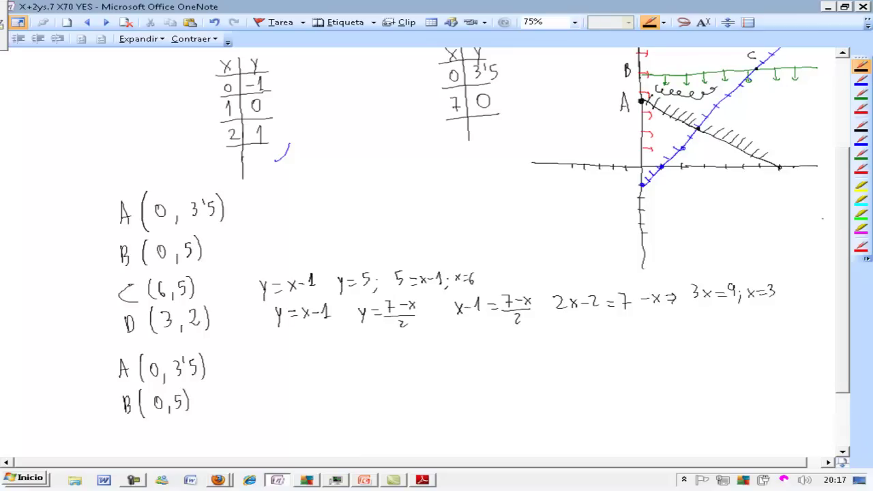
Step: Add C(6,5) and D(3,2) beneath them to complete the list
scroll(850, 219, "down", 1)
mouse_move(134, 397)
left_mouse_down()
mouse_move(133, 411)
mouse_move(156, 416)
left_mouse_up()
left_click_drag(166, 392, 166, 403)
mouse_move(180, 402)
left_mouse_down()
mouse_move(178, 410)
mouse_move(189, 407)
mouse_move(200, 388)
left_mouse_up()
left_click_drag(197, 389, 197, 411)
left_click_drag(134, 427, 135, 445)
mouse_move(151, 421)
left_mouse_down()
mouse_move(148, 448)
mouse_move(161, 429)
mouse_move(160, 447)
left_mouse_up()
mouse_move(173, 443)
left_mouse_down()
mouse_move(171, 451)
mouse_move(193, 446)
left_mouse_up()
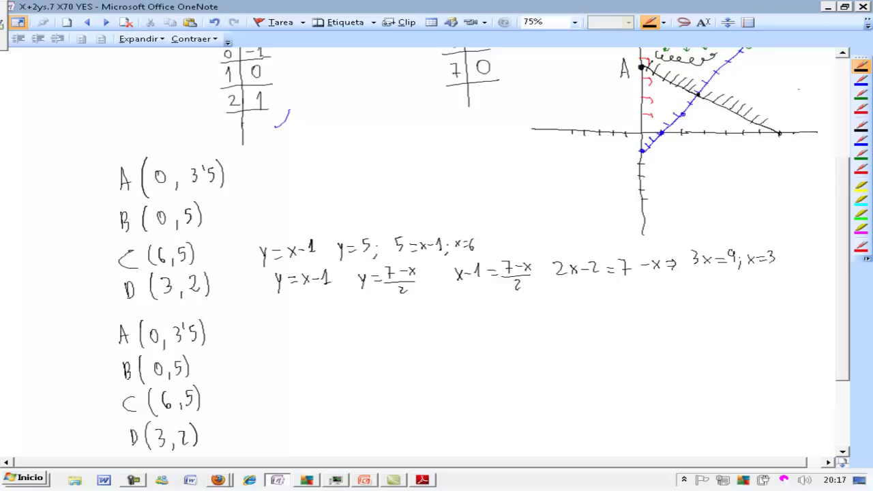
left_click(861, 80)
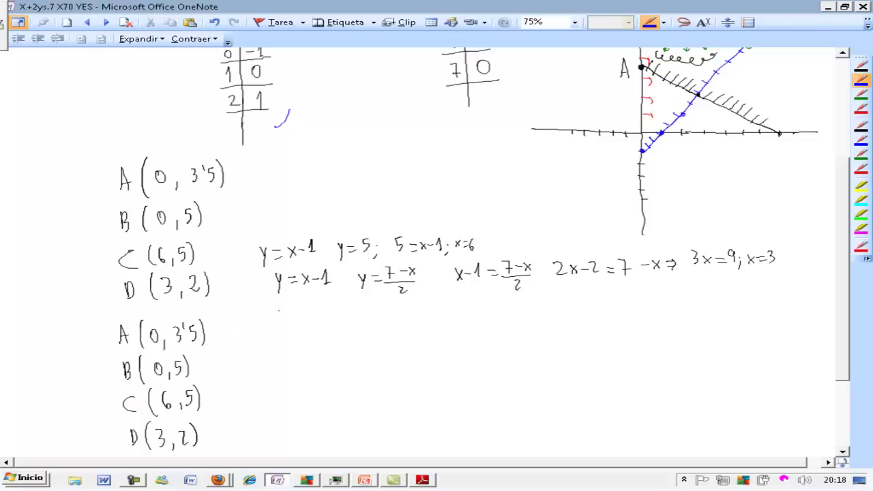
Step: Write the objective F(x,y) = 2x + 4y − 5 in blue ink
left_click_drag(270, 299, 271, 314)
mouse_move(269, 300)
left_mouse_down()
mouse_move(281, 300)
mouse_move(281, 310)
left_mouse_up()
mouse_move(290, 303)
left_mouse_down()
mouse_move(288, 317)
mouse_move(314, 318)
left_mouse_up()
left_click_drag(320, 308, 332, 314)
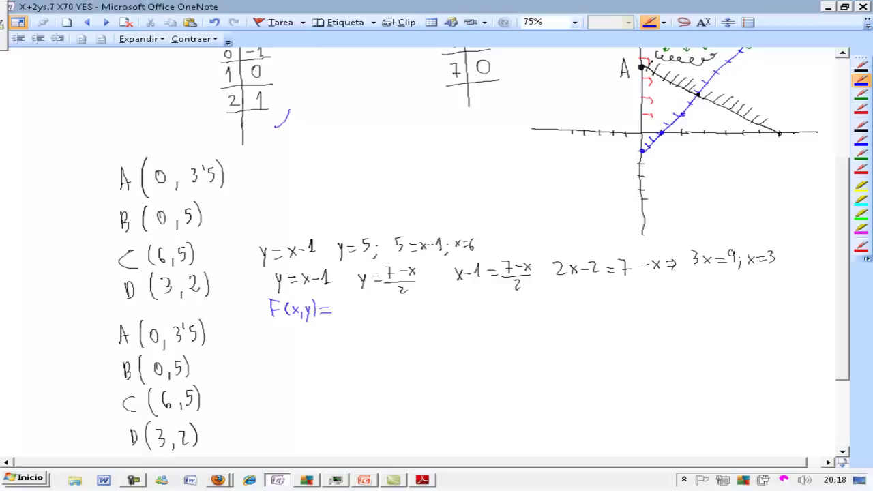
left_click_drag(335, 304, 344, 313)
mouse_move(346, 305)
left_mouse_down()
mouse_move(346, 314)
mouse_move(360, 314)
left_mouse_up()
mouse_move(356, 309)
left_mouse_down()
mouse_move(379, 311)
mouse_move(383, 322)
mouse_move(400, 305)
left_mouse_up()
mouse_move(401, 298)
left_mouse_down()
mouse_move(410, 298)
mouse_move(402, 310)
left_mouse_up()
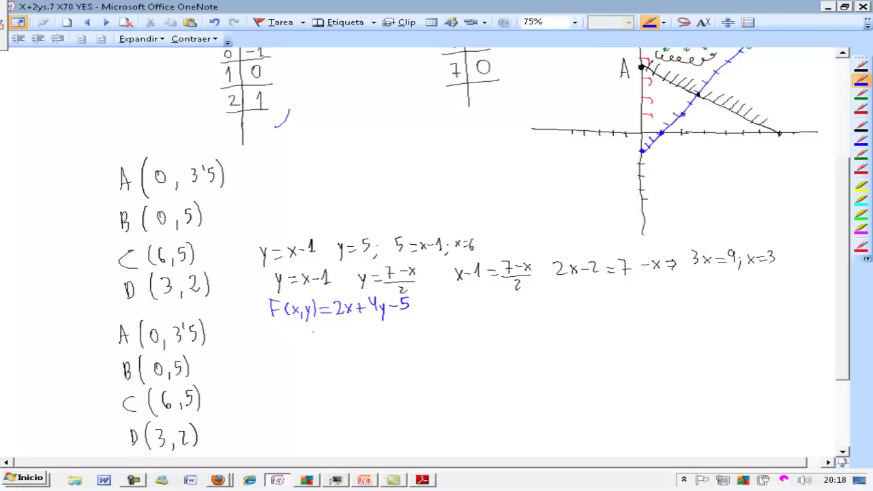
Step: Write the vertex values 9, 15, 27 and 9, arrow the 27, and exit pen mode
left_click_drag(348, 323, 344, 368)
mouse_move(334, 388)
left_mouse_down()
mouse_move(345, 398)
mouse_move(359, 392)
left_mouse_up()
left_click_drag(350, 415, 349, 431)
left_click_drag(369, 391, 378, 390)
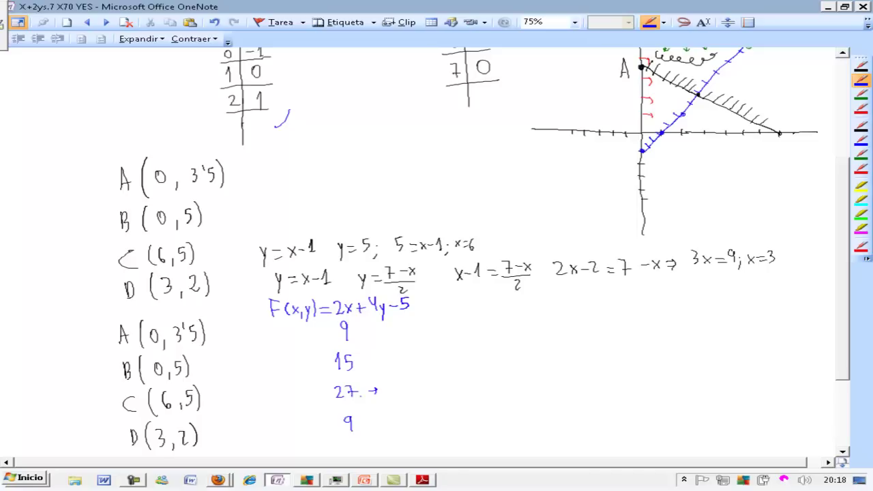
key("Escape")
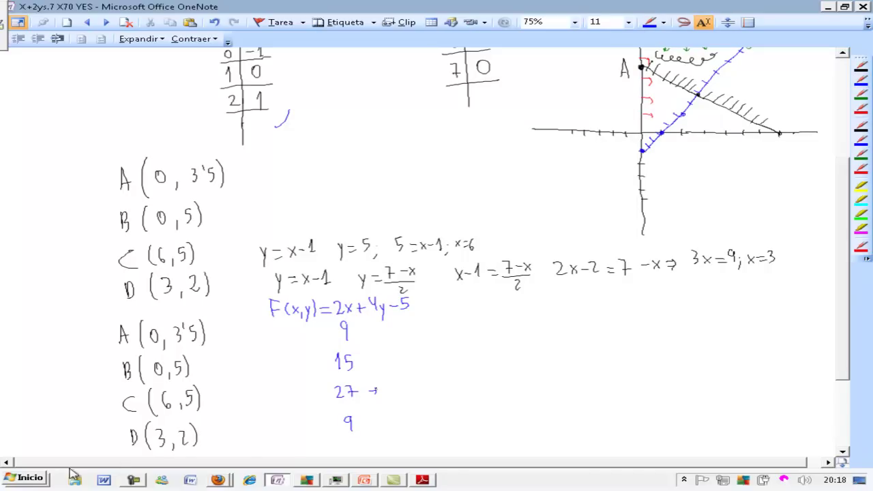